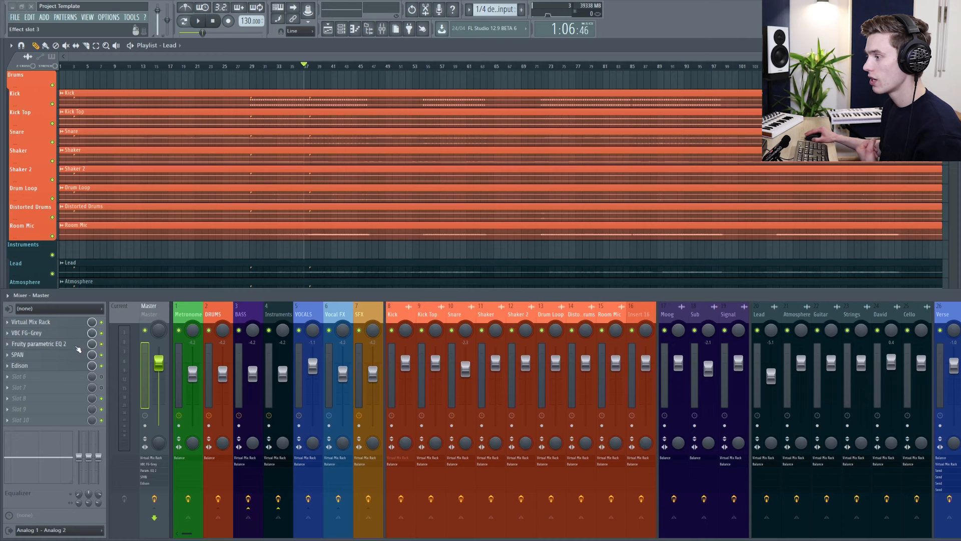
Step: Open the Master track's Fruity parametric EQ 2 and SPAN analyser to view them, and close SPAN again
click(75, 345)
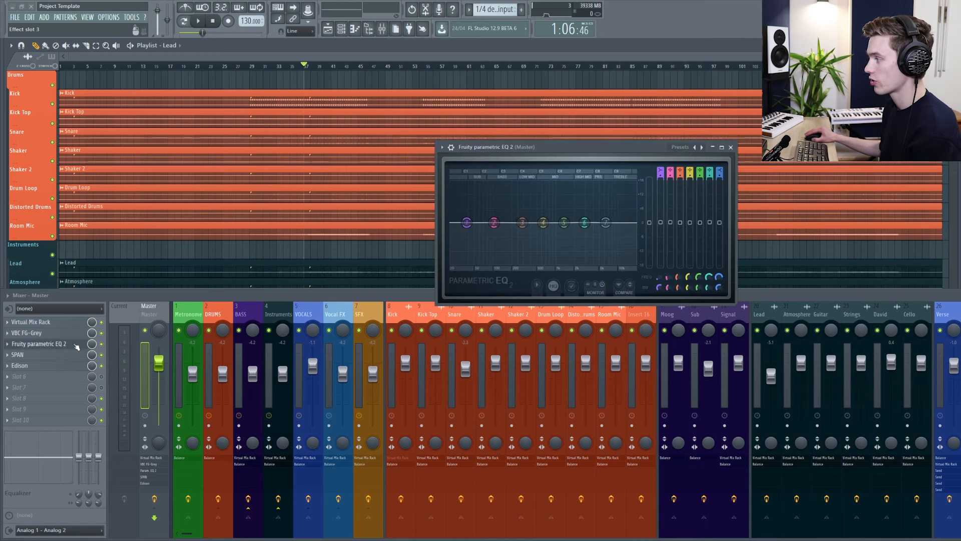
click(75, 355)
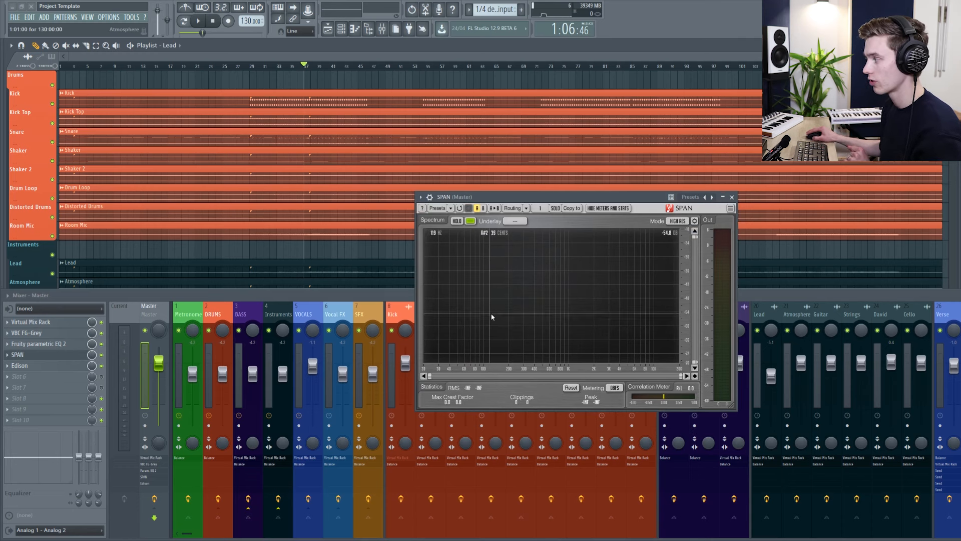
click(732, 196)
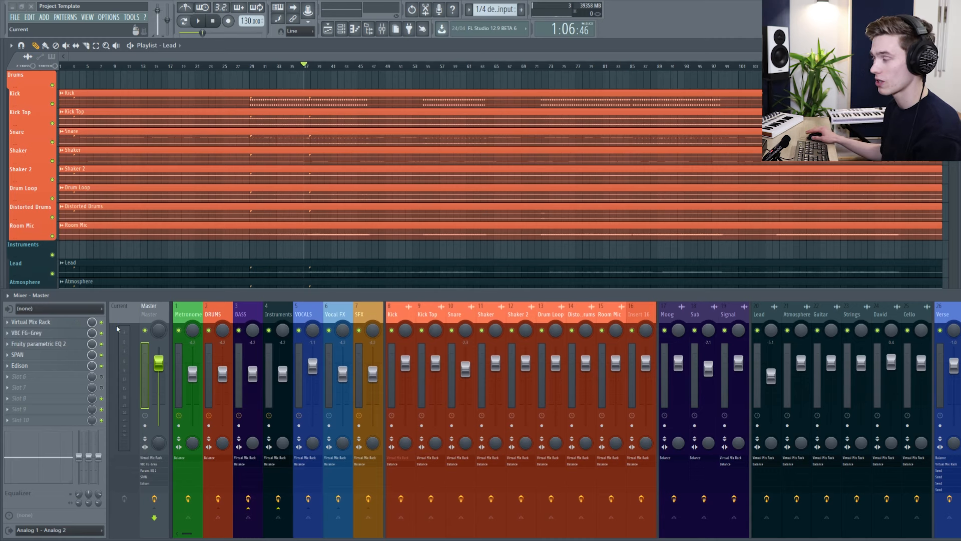
Step: Pull band 6 down about 6 dB at about 3.6 kHz in the Master track's Fruity parametric EQ 2
click(38, 343)
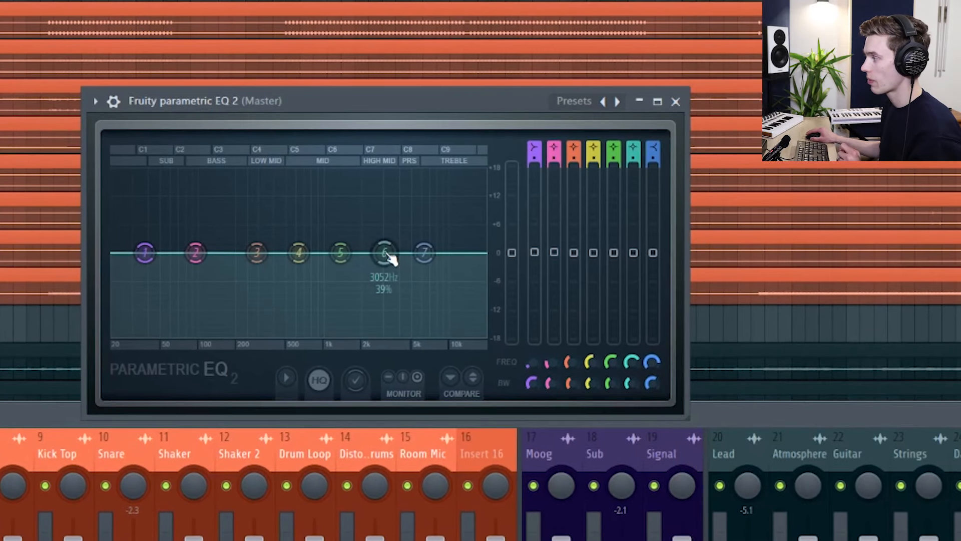
drag(461, 246, 456, 261)
drag(385, 277, 386, 279)
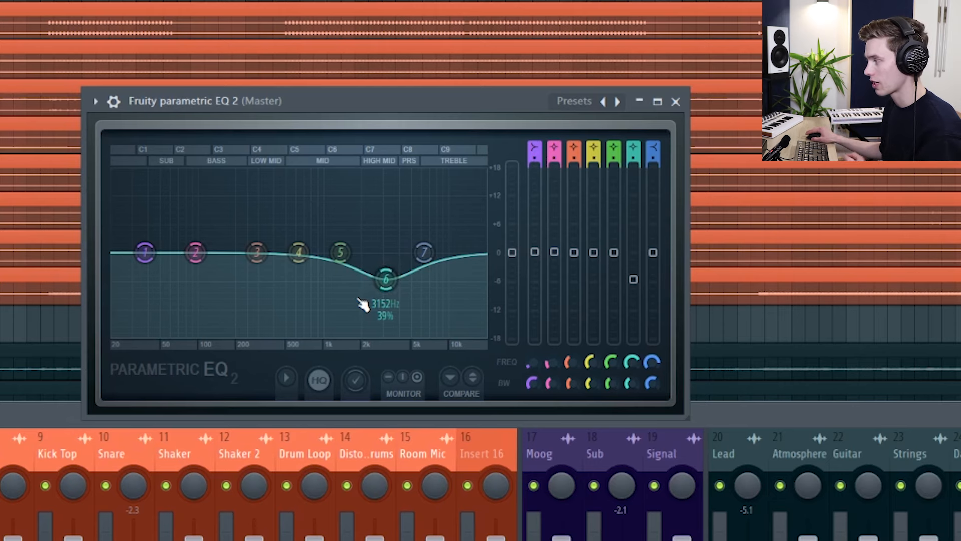
drag(386, 279, 394, 279)
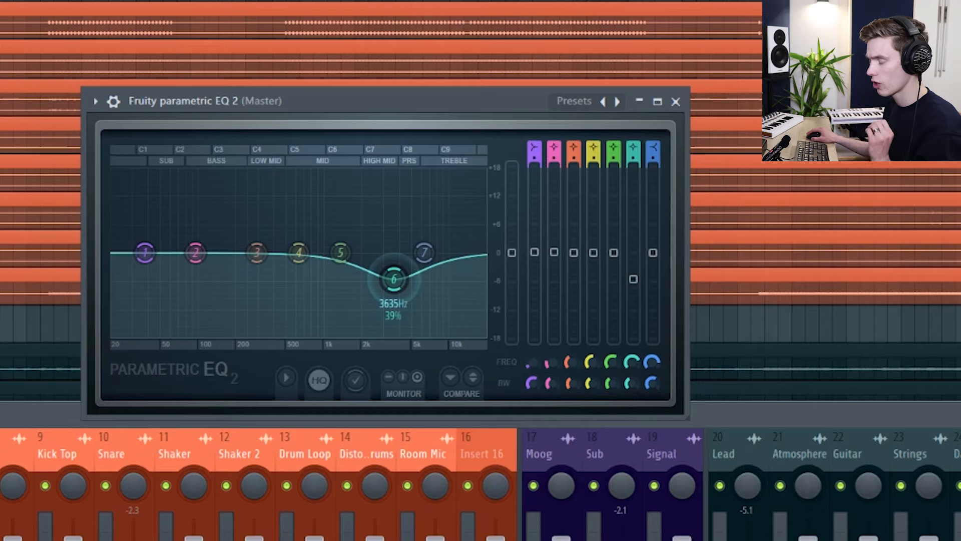
Step: Shift the band 6 cut on the Master EQ to about 99 Hz and deepen it to about -8 dB
drag(393, 279, 201, 283)
key(space)
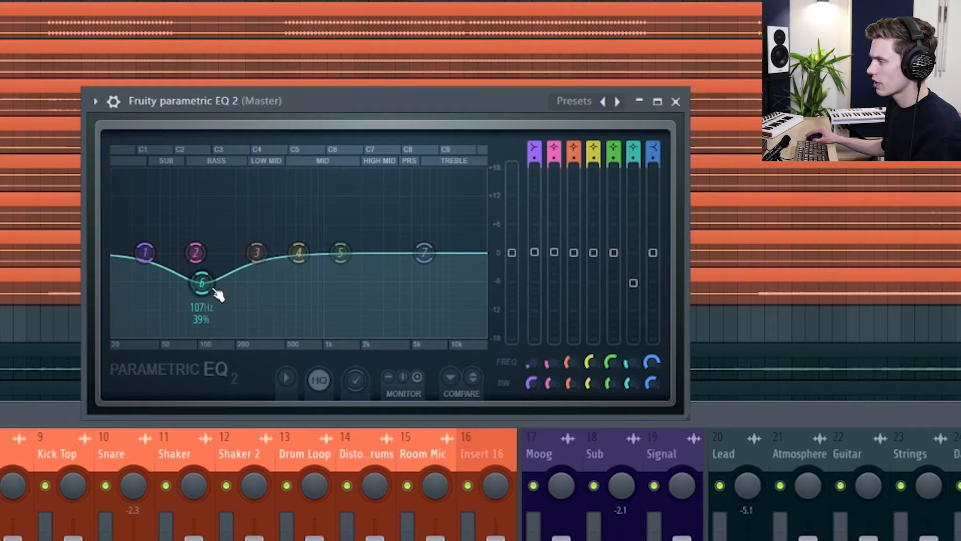
mouse_move(188, 281)
mouse_down()
mouse_move(217, 281)
mouse_move(200, 280)
mouse_move(217, 281)
mouse_move(206, 280)
mouse_move(210, 256)
mouse_move(197, 291)
mouse_up()
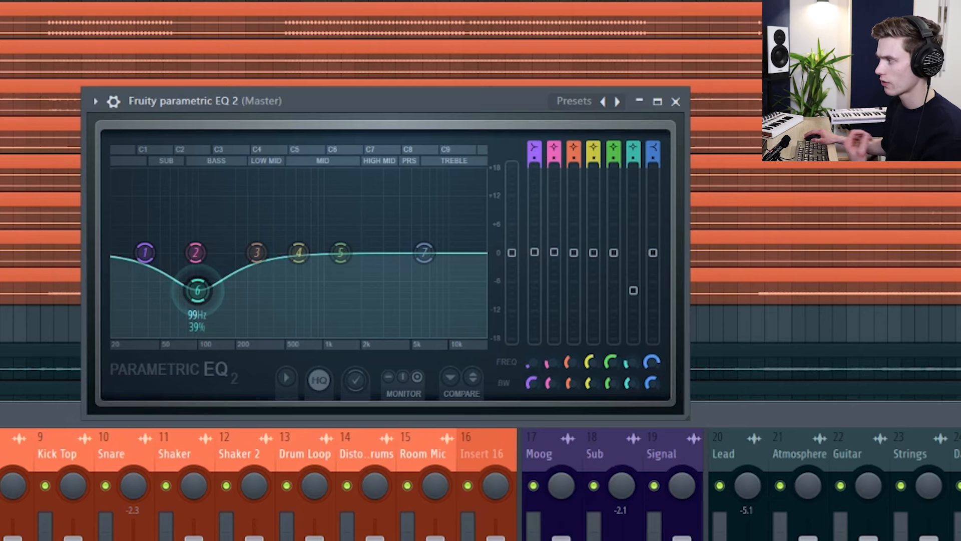
Step: Flatten band 6 of the Master EQ to 0 dB at about 131 Hz and bypass the EQ effect
drag(197, 290, 214, 254)
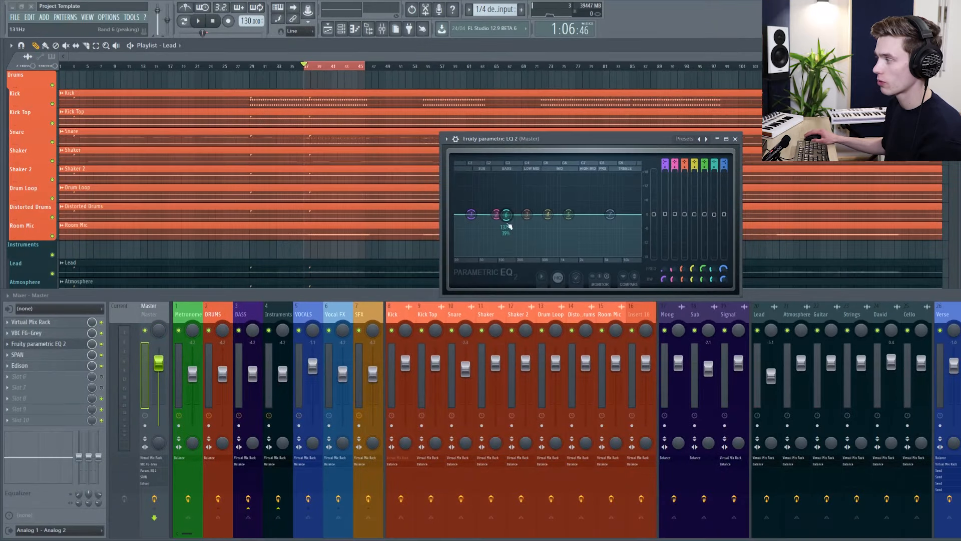
click(102, 344)
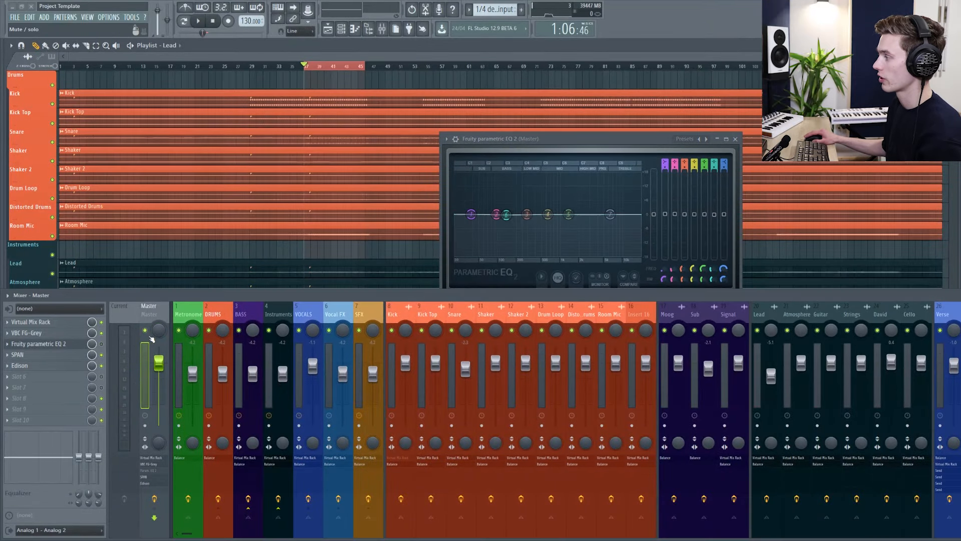
Step: Open SPAN on the Master track, play the selected section to examine its frequency spectrum, and close all plugin windows
click(17, 355)
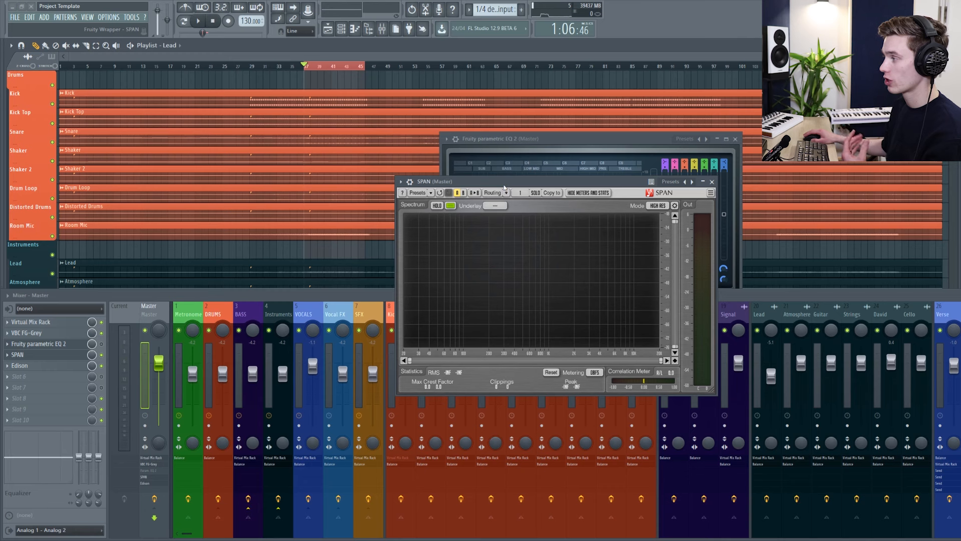
drag(530, 183, 462, 190)
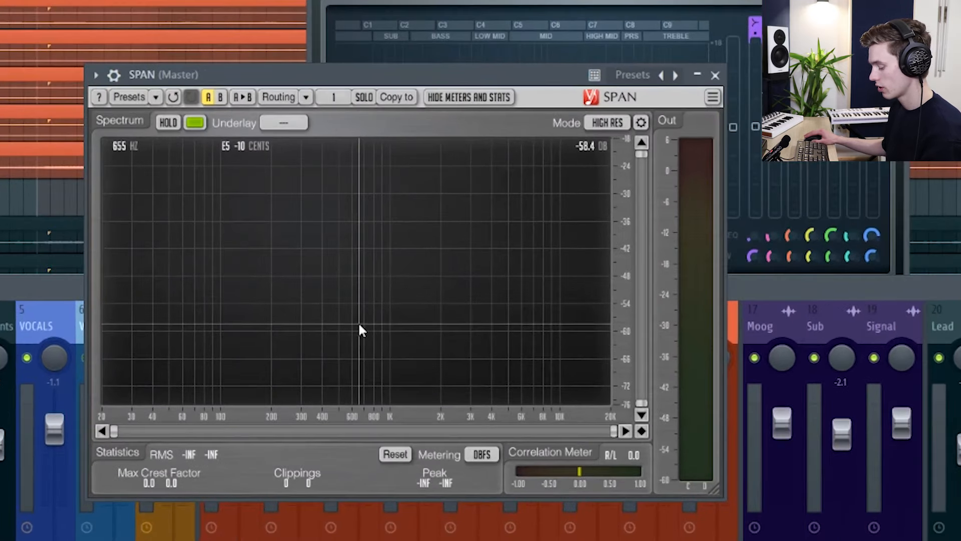
key(space)
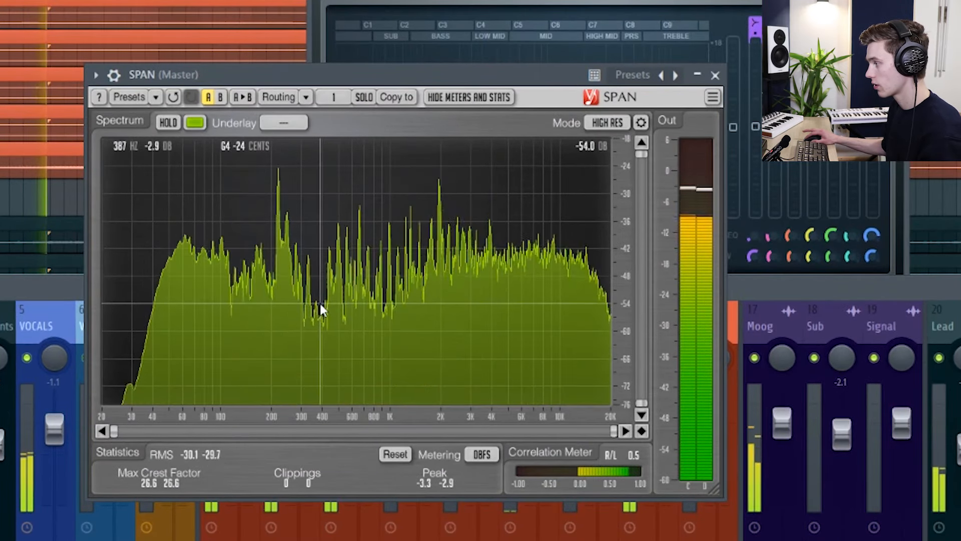
drag(320, 302, 242, 268)
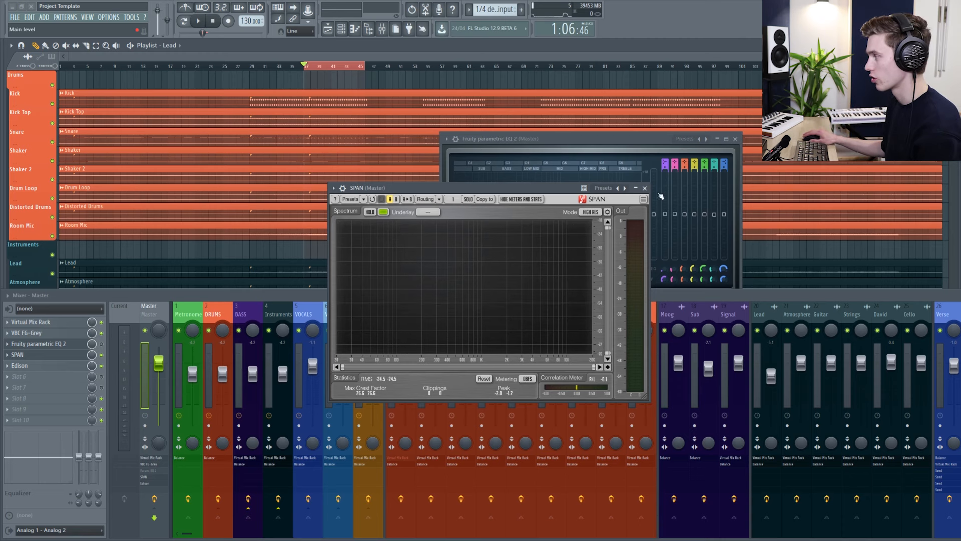
key(F12)
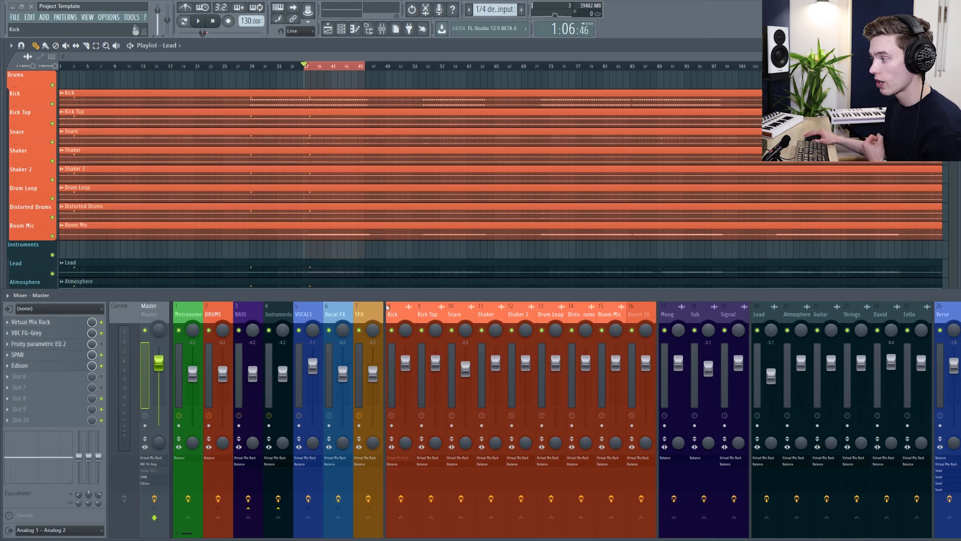
Step: Solo the Kick and Kick Top mixer tracks together, and solo the Snare track on its own
right_click(392, 331)
right_click(422, 330)
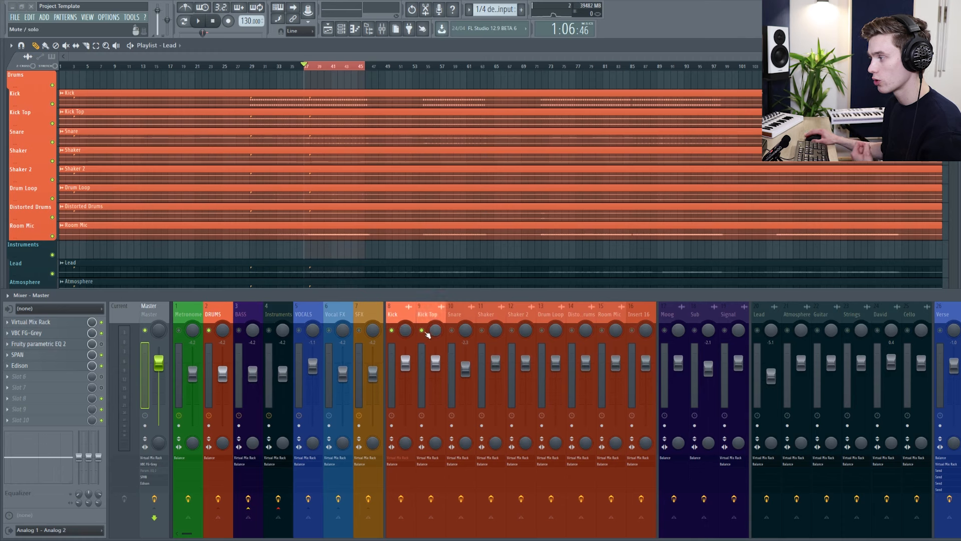
right_click(451, 331)
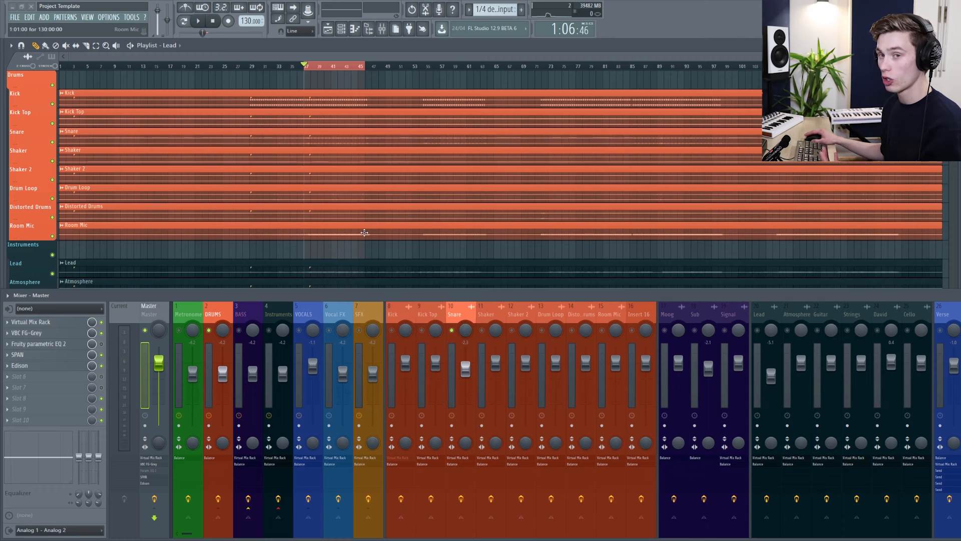
Step: Solo the Sub track, play the section to hear it alone, and restore all mixer tracks with Sub selected
click(696, 332)
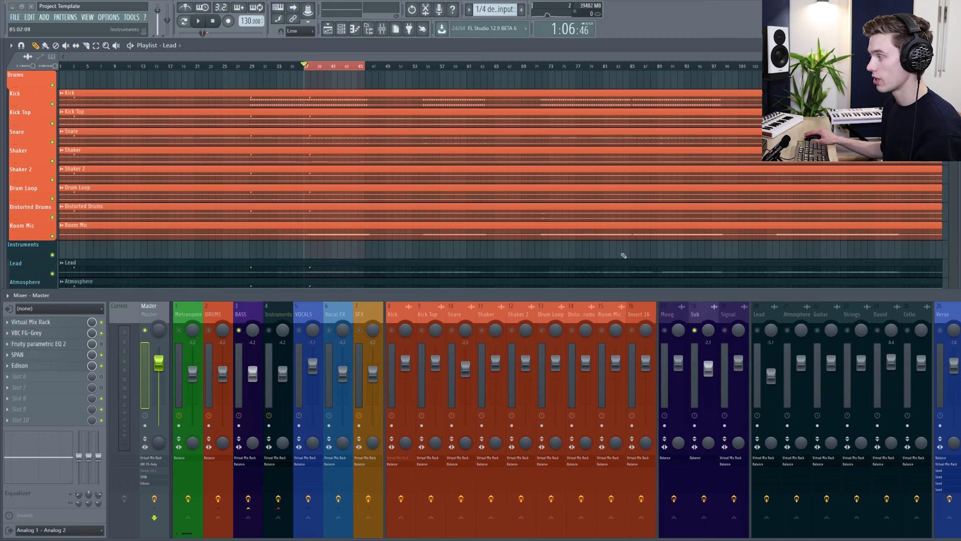
key(space)
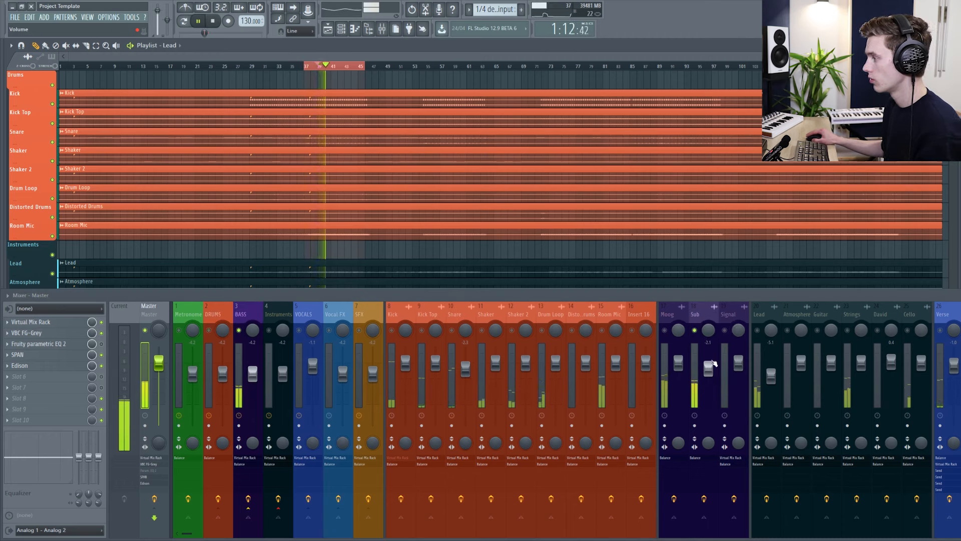
key(space)
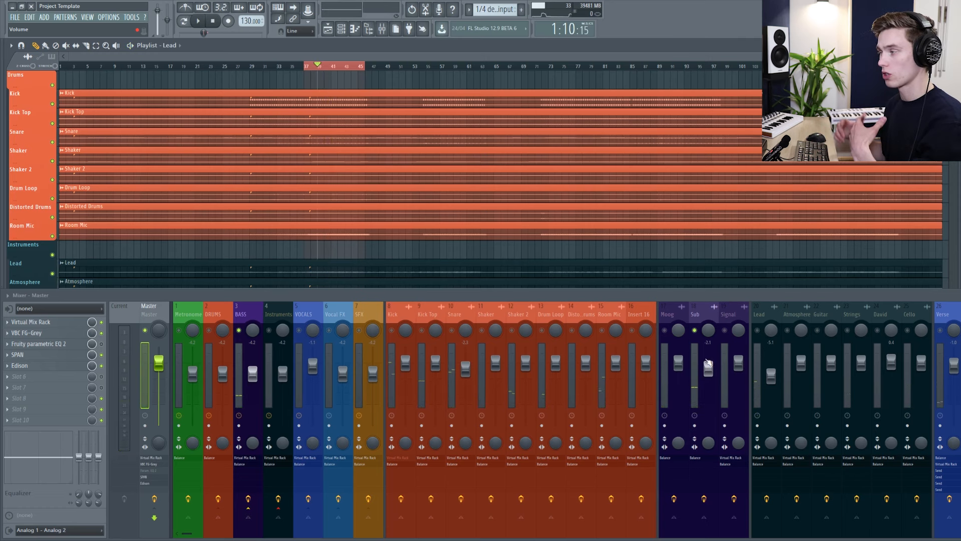
click(690, 316)
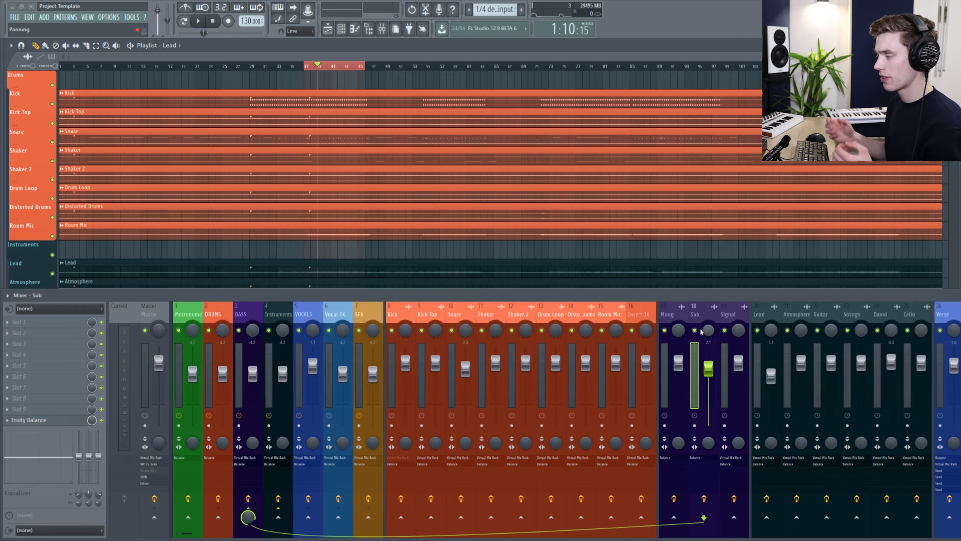
right_click(695, 330)
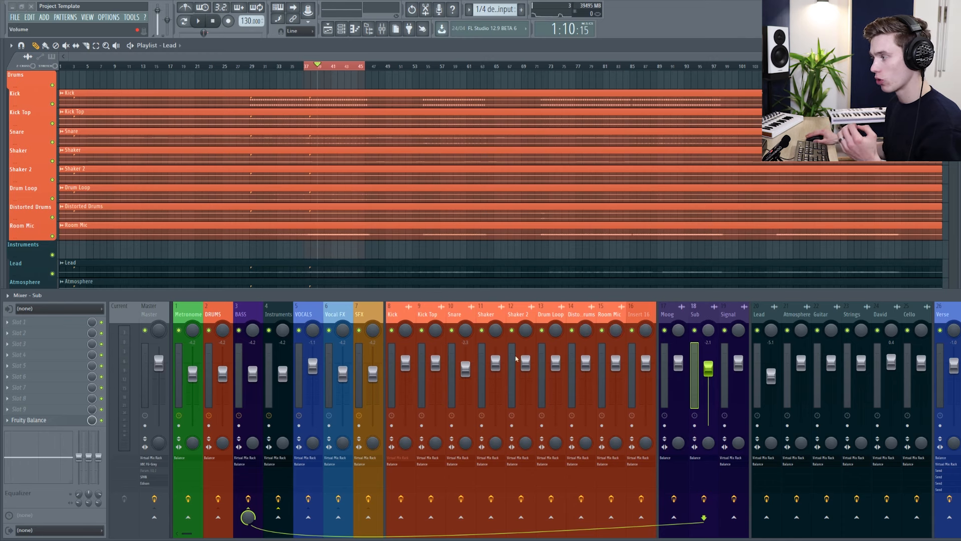
Step: Solo the Kick and Kick Top tracks one after the other and unsolo them to restore the full mix
right_click(389, 331)
click(407, 344)
right_click(422, 330)
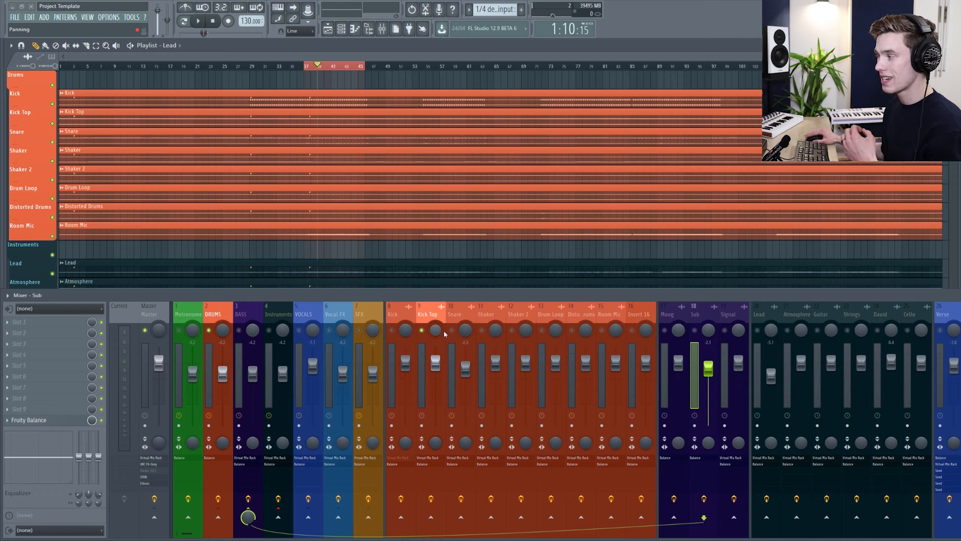
right_click(422, 331)
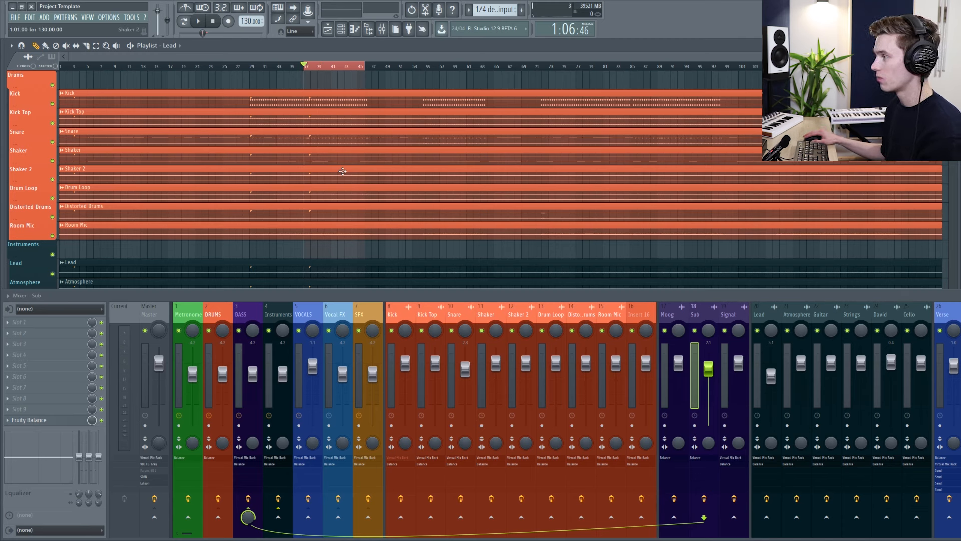
Step: Play the section and briefly mute the VOCALS, Instruments and BASS buses one at a time to compare the mix
key(space)
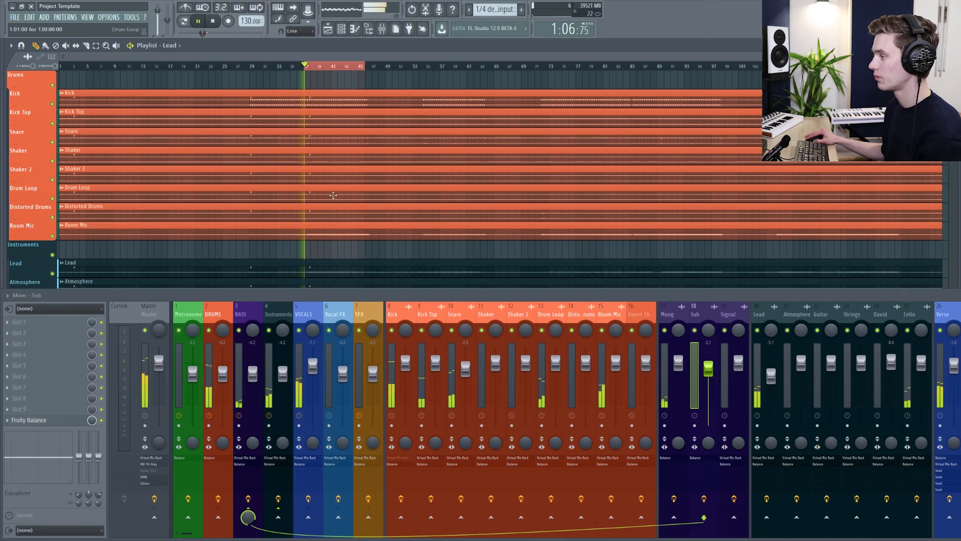
click(300, 330)
click(270, 331)
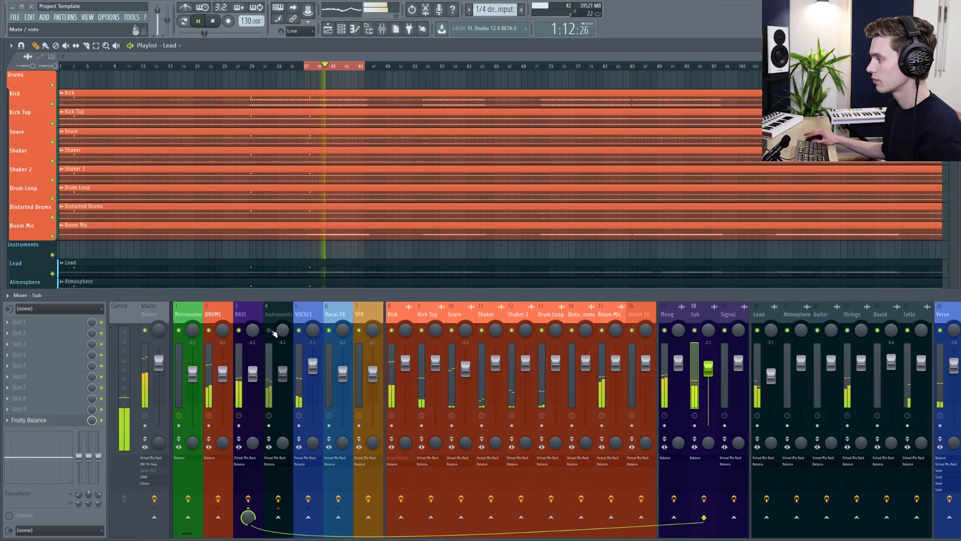
click(269, 331)
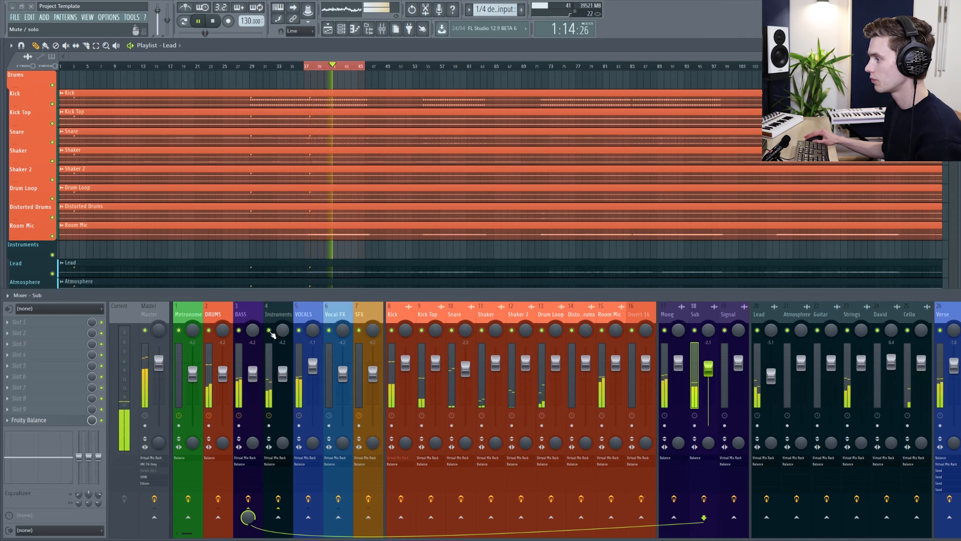
click(239, 331)
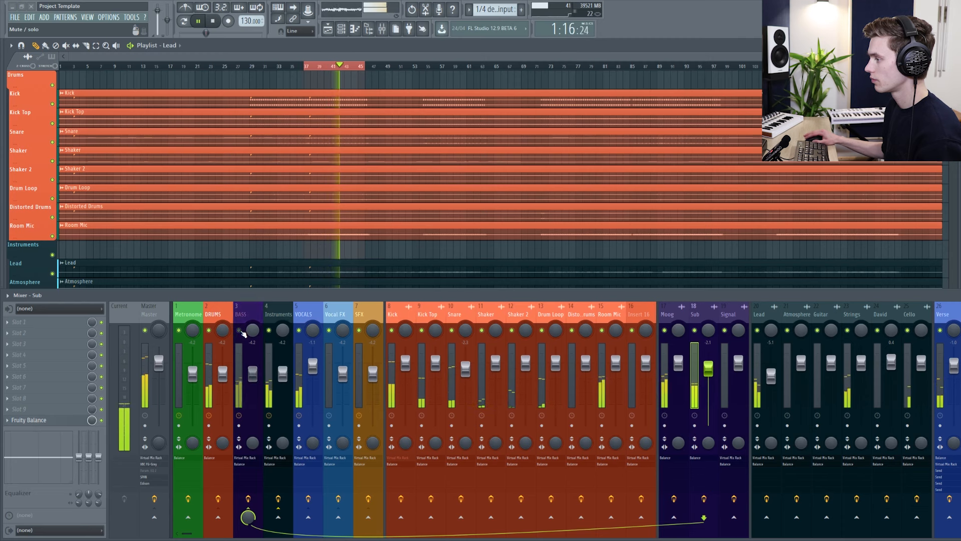
click(239, 331)
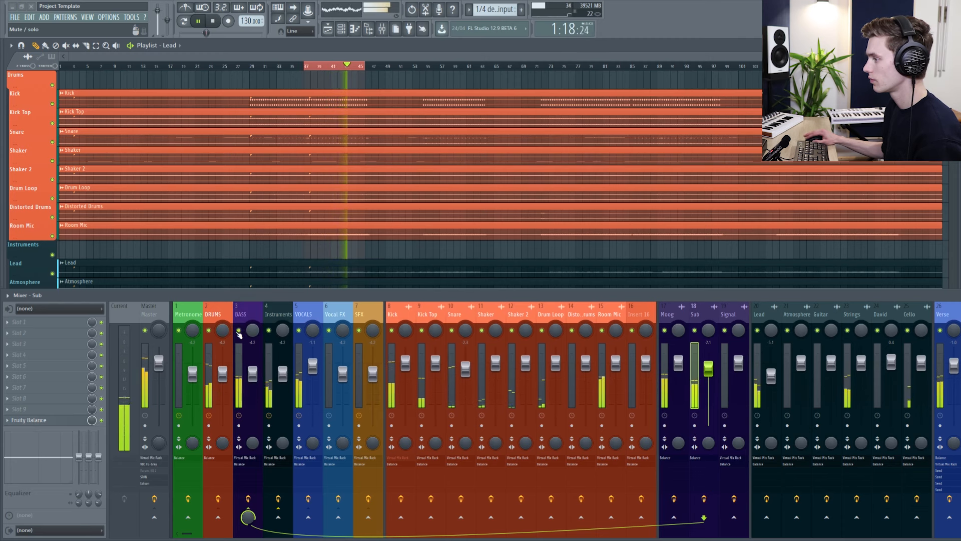
Step: Mute the DRUMS bus during playback, unmute it, and replay the section to compare
click(209, 330)
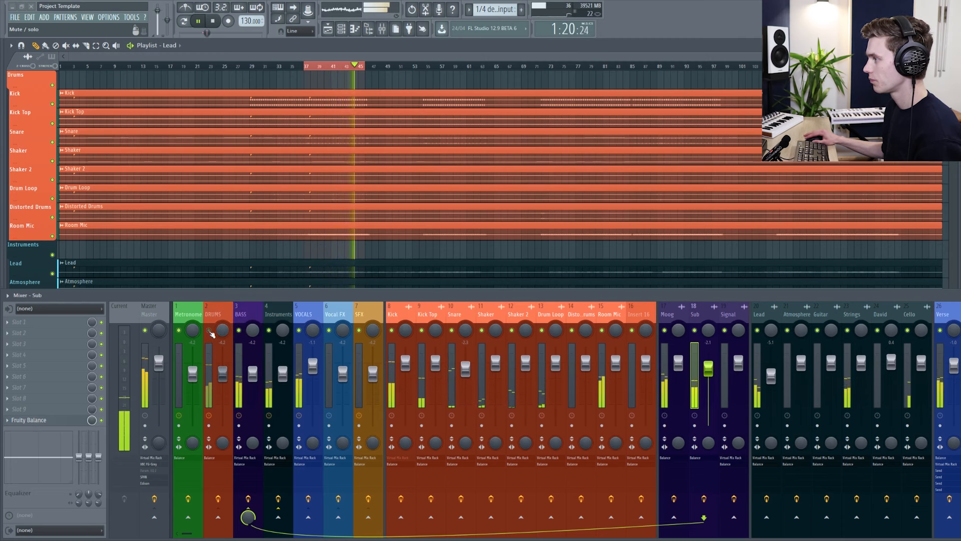
key(space)
click(209, 330)
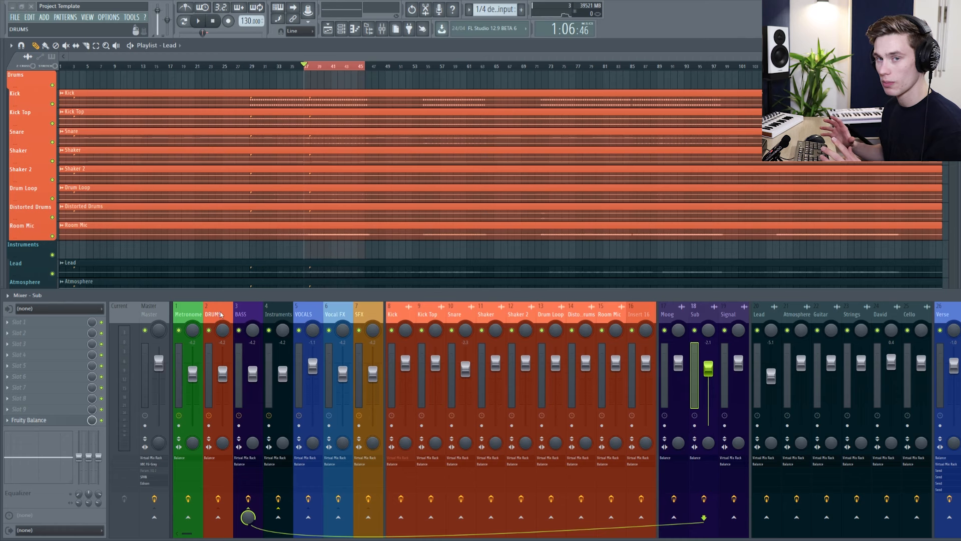
key(space)
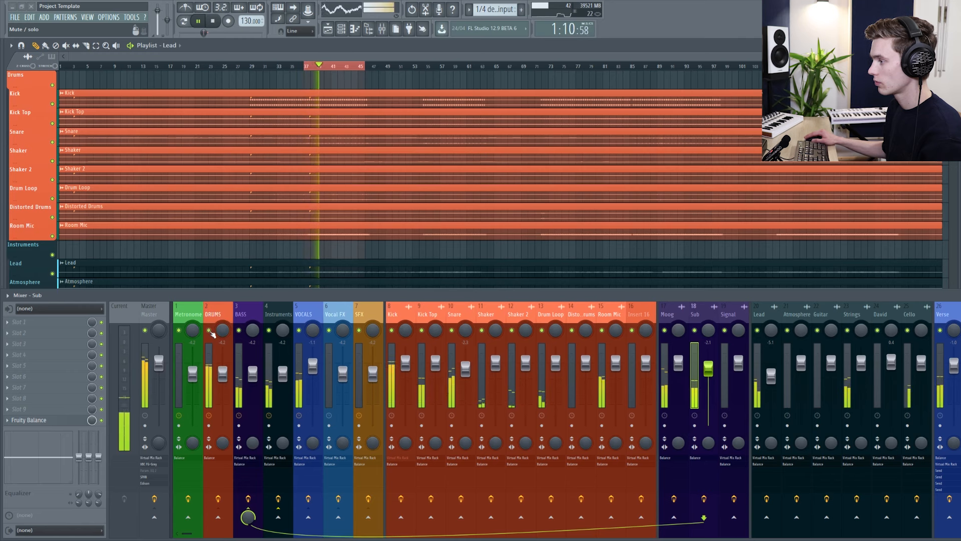
key(space)
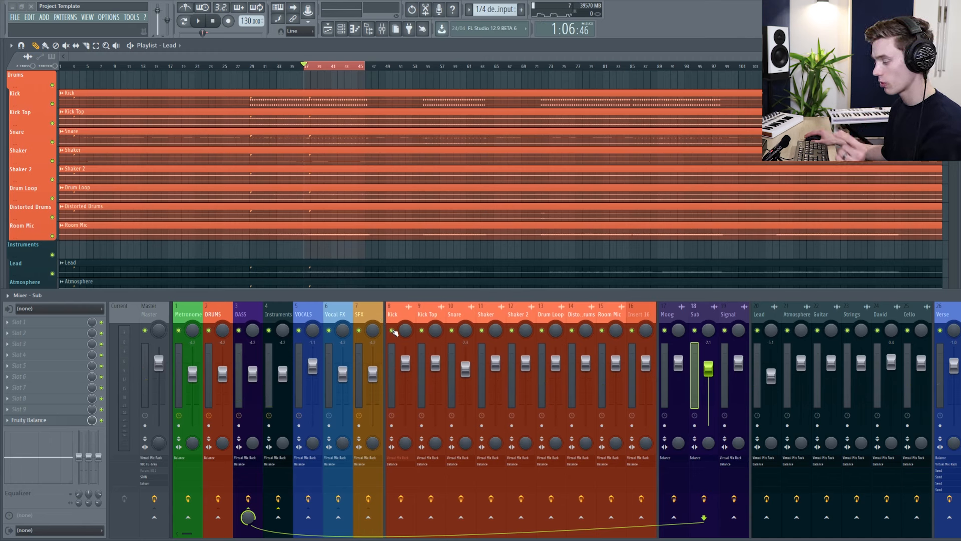
Step: Play the section and mute and unmute the Kick track twice to compare the mix with and without it
key(space)
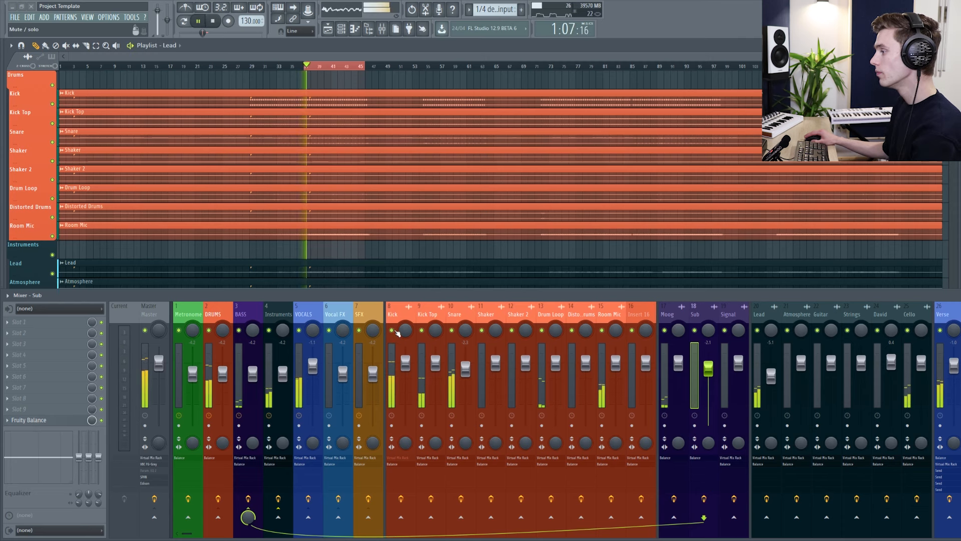
click(393, 331)
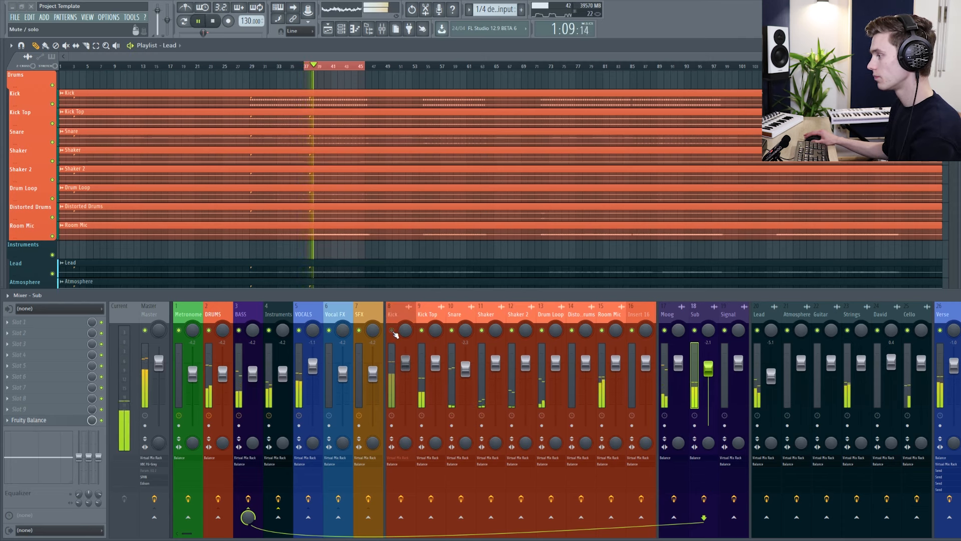
click(392, 331)
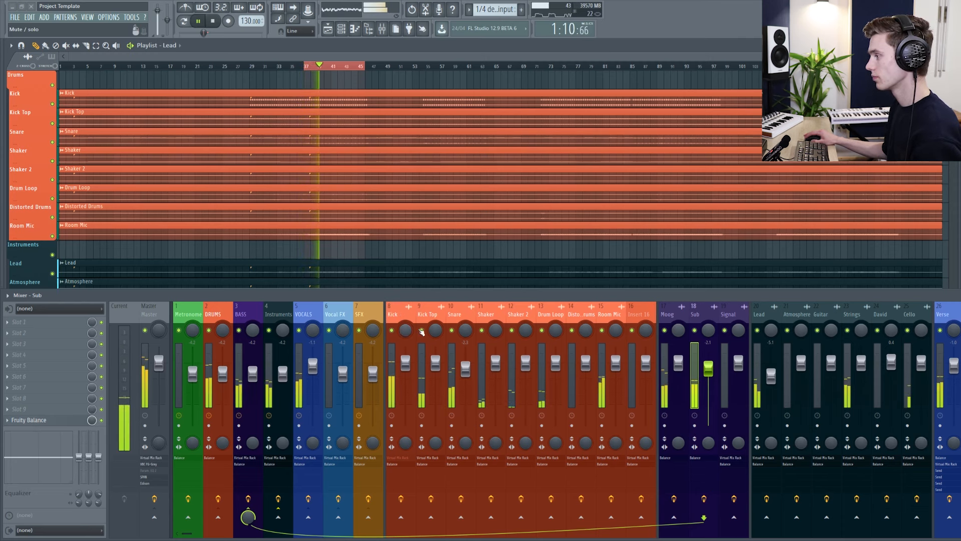
click(392, 331)
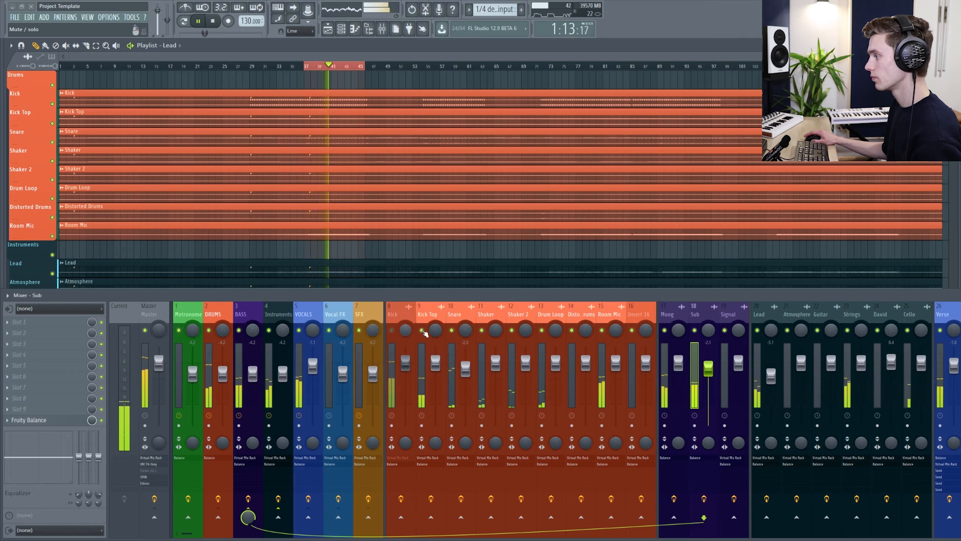
click(393, 331)
key(space)
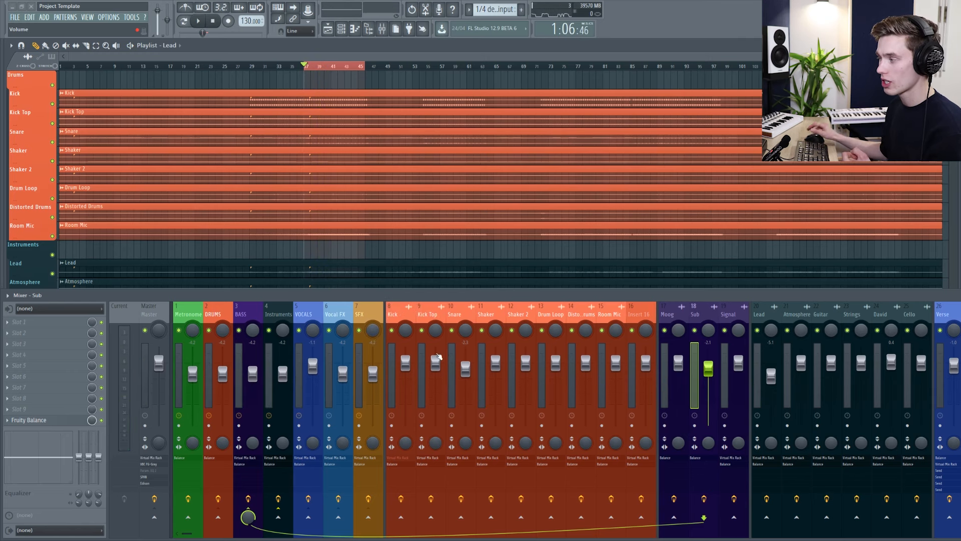
Step: Replay the section and briefly mute the Kick and Snare tracks one at a time
key(space)
click(393, 331)
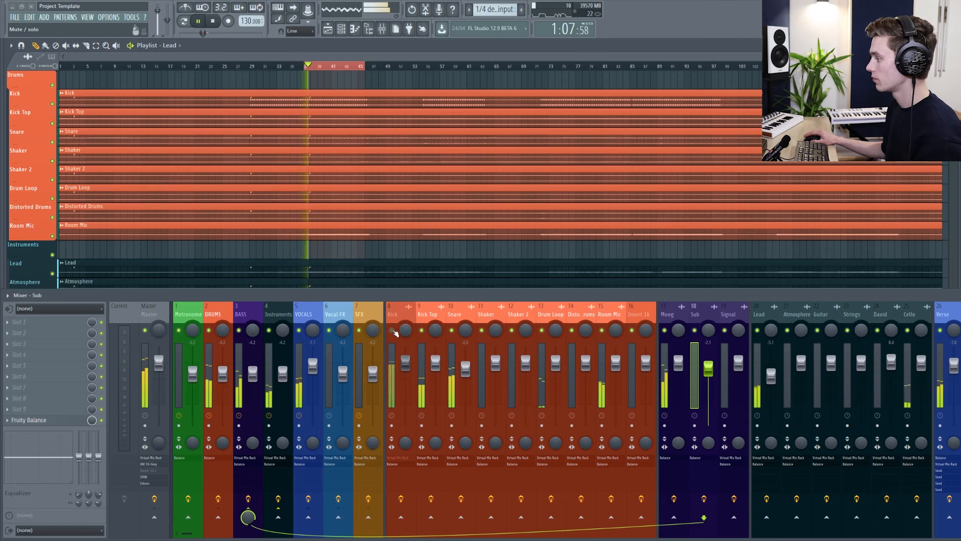
click(393, 330)
click(452, 330)
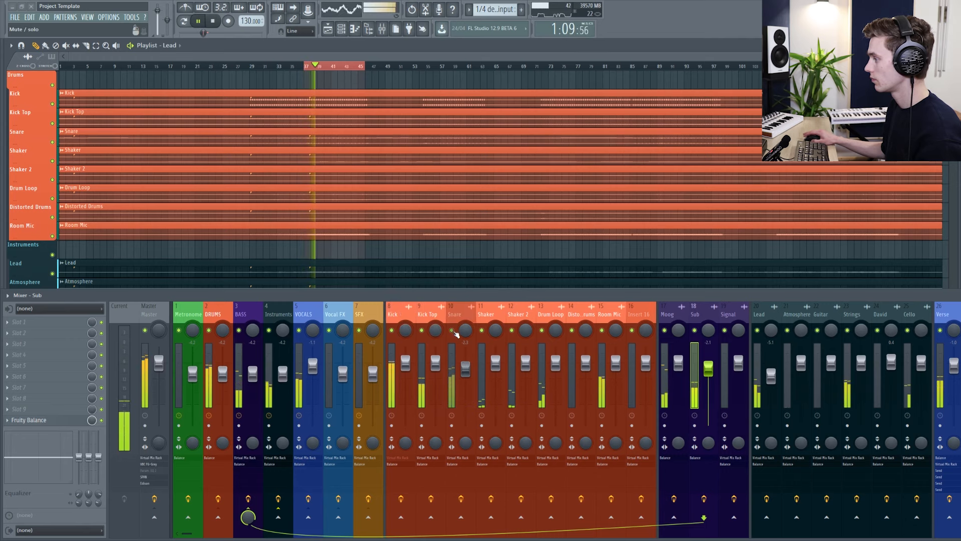
click(452, 330)
Step: Briefly mute the Shaker, Shaker 2 and Drum Loop tracks one at a time during playback
click(482, 331)
click(482, 331)
click(511, 330)
click(512, 330)
click(542, 331)
click(541, 330)
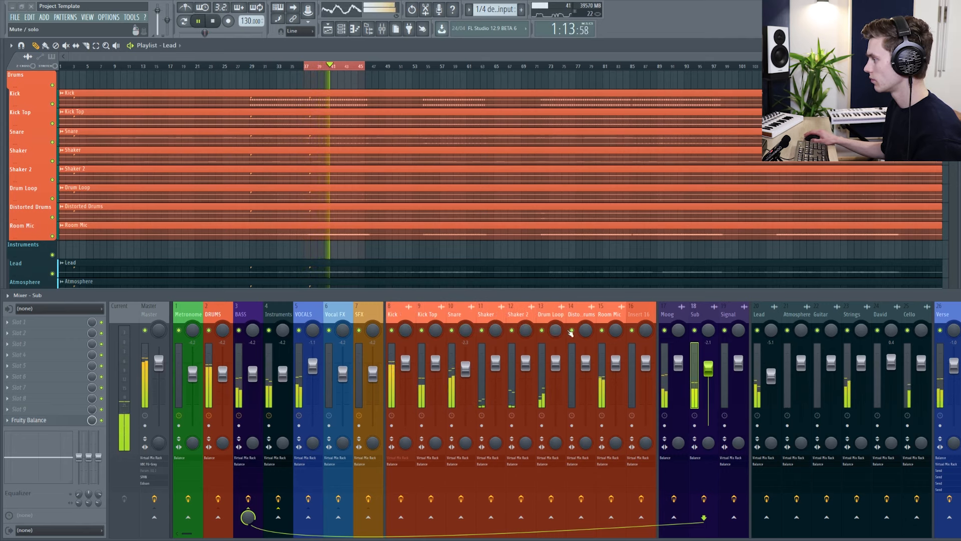
Step: Mute and unmute the Distorted Drums and Room Mic tracks in turn, stopping playback at the Room Mic
click(572, 331)
click(572, 330)
click(601, 330)
key(space)
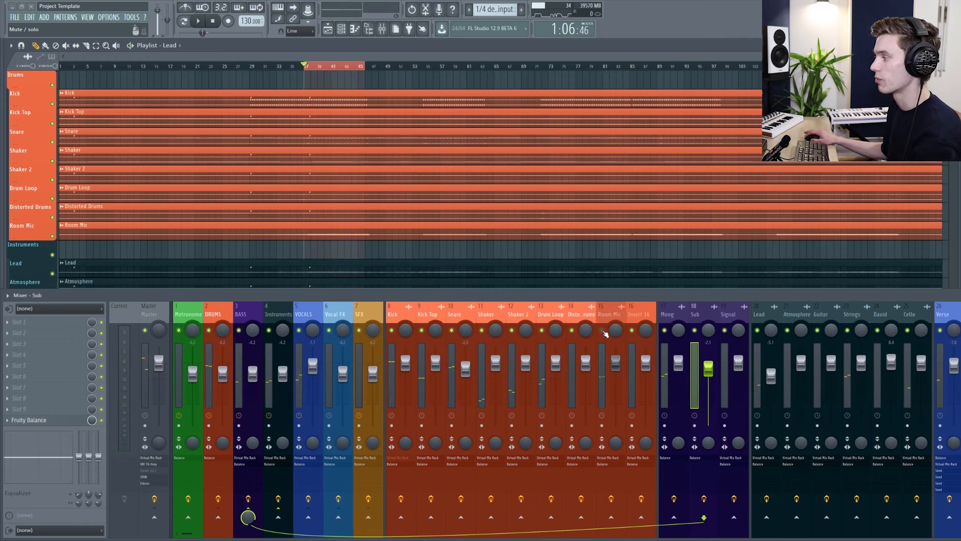
click(603, 332)
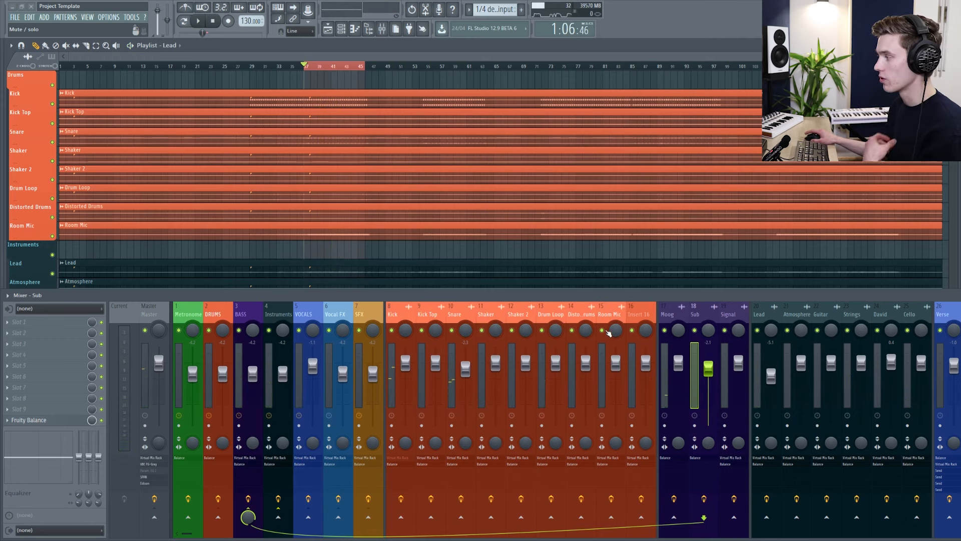
Step: Select the Room Mic track, play the section to compare the mix with and without it, and solo it
click(609, 317)
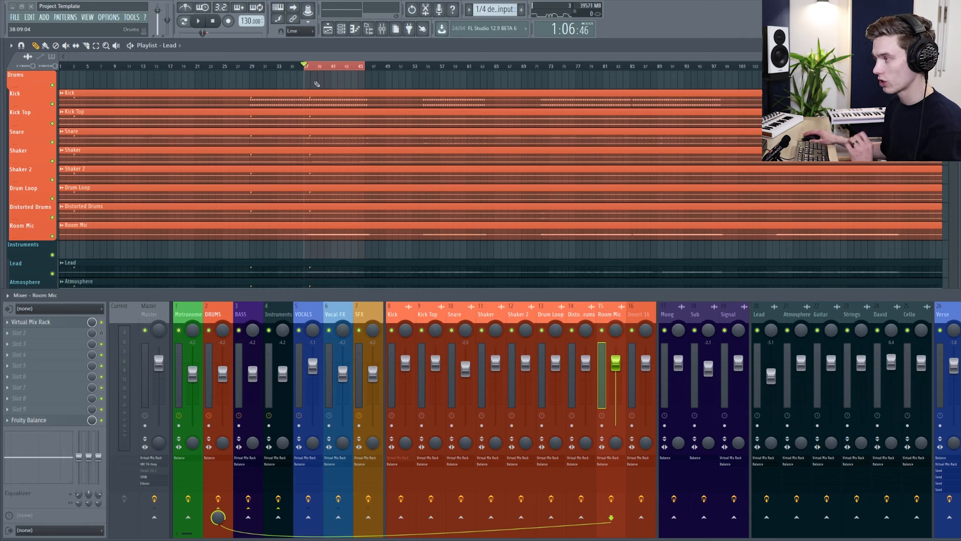
key(space)
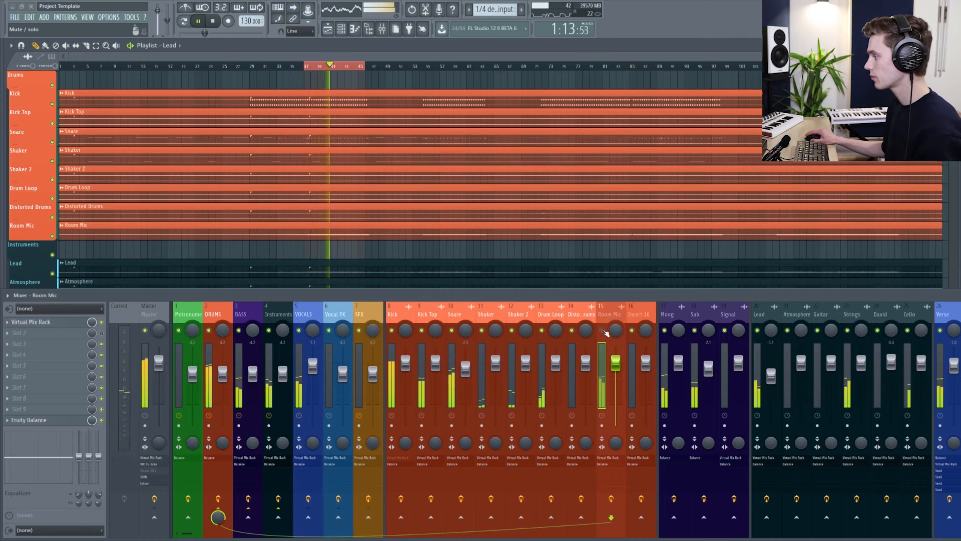
key(space)
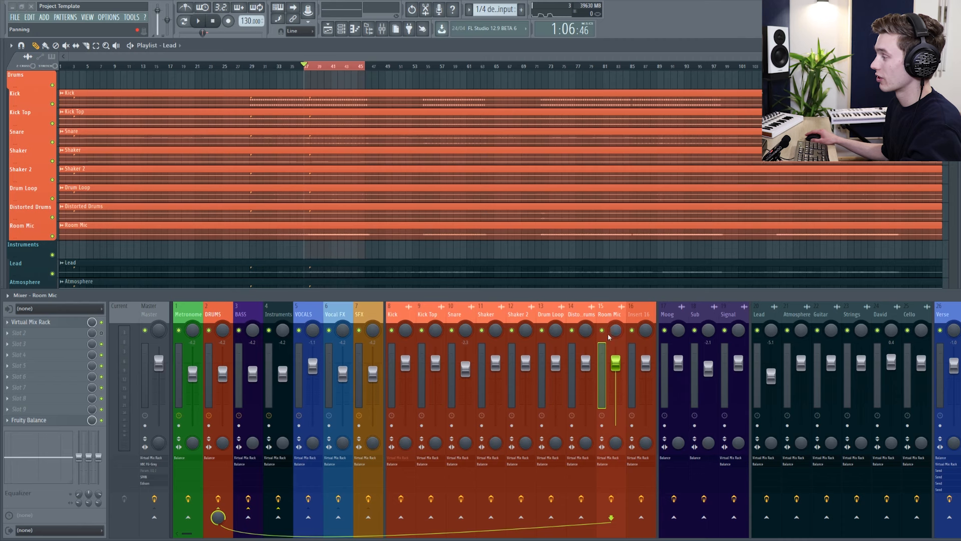
right_click(603, 330)
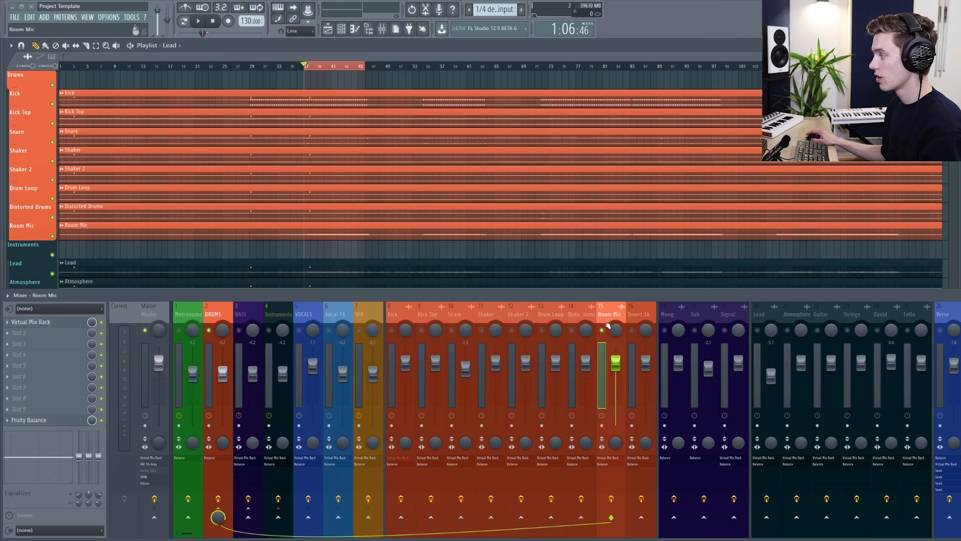
Step: Insert Fruity parametric EQ 2 in slot 3 of the Room Mic track and lower band 1's frequency
click(65, 345)
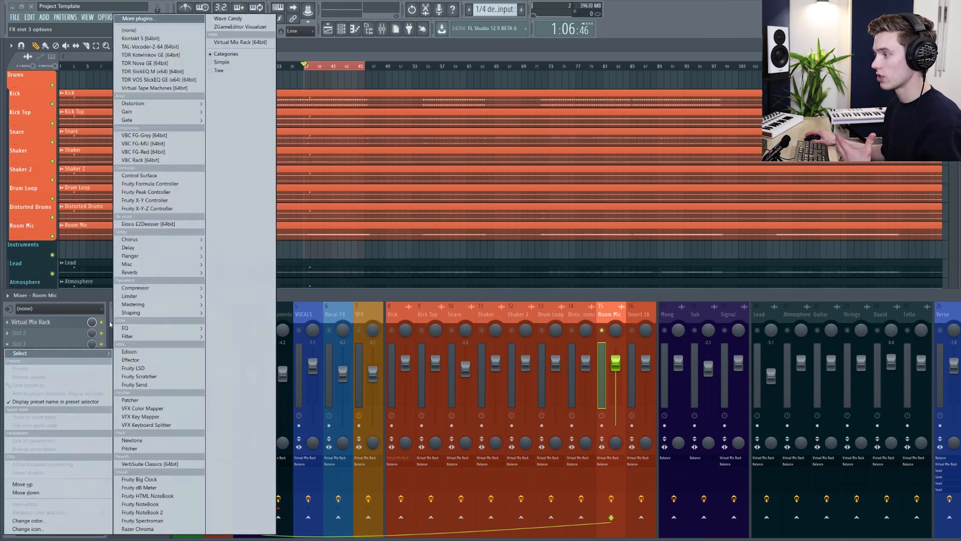
mouse_move(150, 328)
click(235, 345)
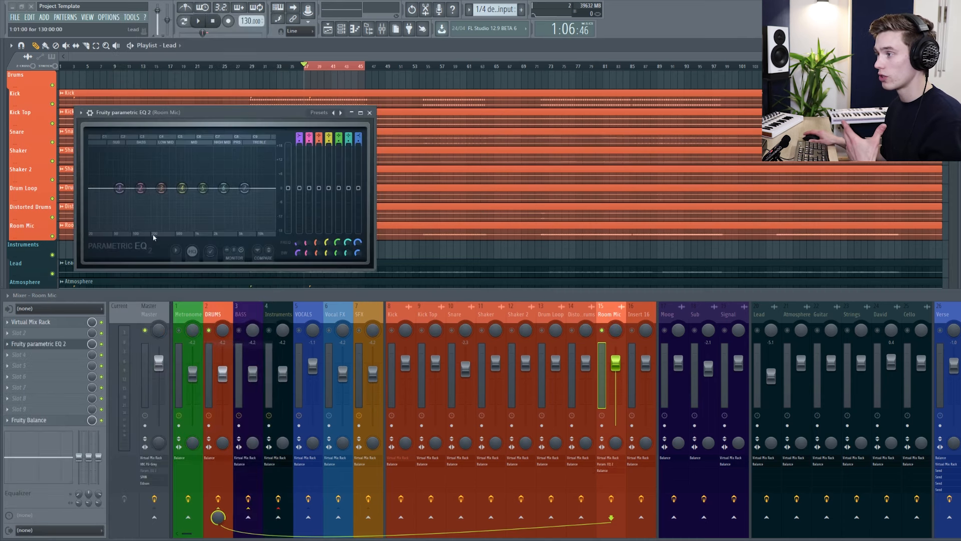
mouse_move(120, 188)
mouse_down()
mouse_move(137, 207)
mouse_move(108, 189)
mouse_up()
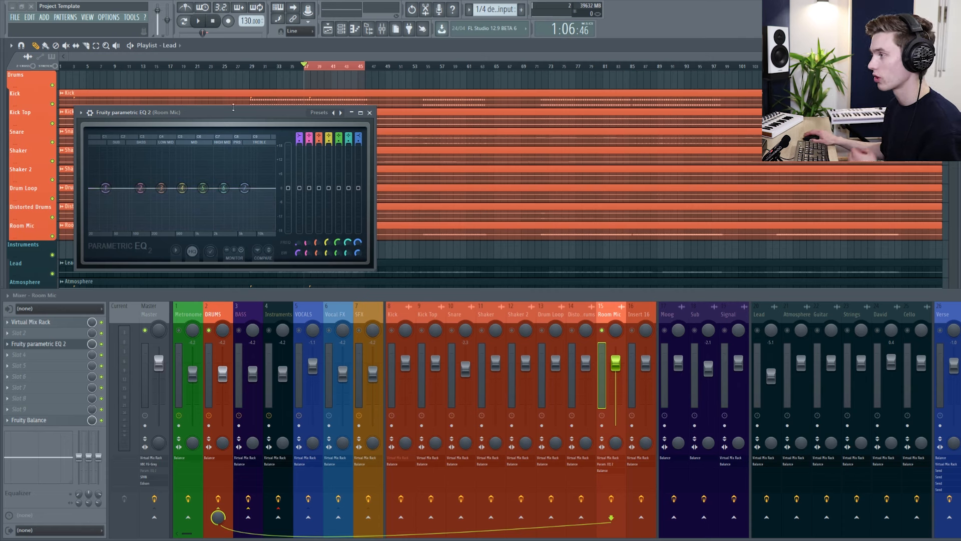
Step: Restore all mixer tracks from the Room Mic solo and place the EQ window over the playlist, clear of the mixer
drag(234, 113, 203, 123)
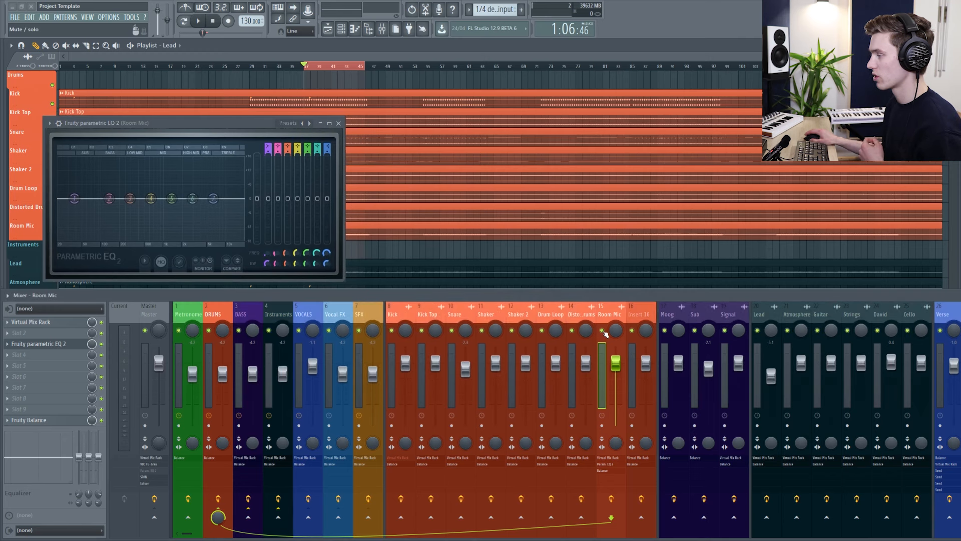
drag(277, 125, 442, 139)
drag(665, 105, 331, 275)
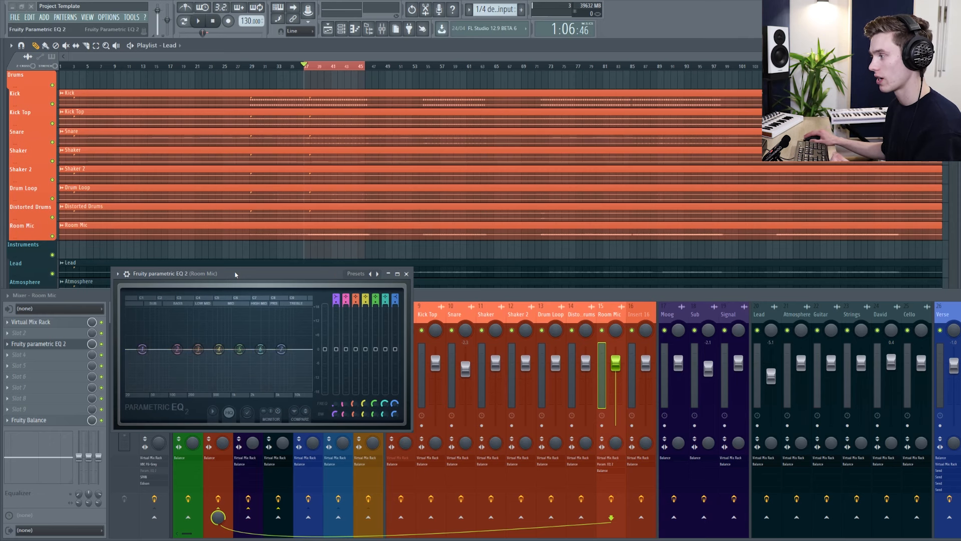
drag(236, 274, 180, 118)
Step: During playback, cut the Room Mic's lows with EQ bands 1 and 2 and boost the band 7 high shelf at about 1824 Hz
key(space)
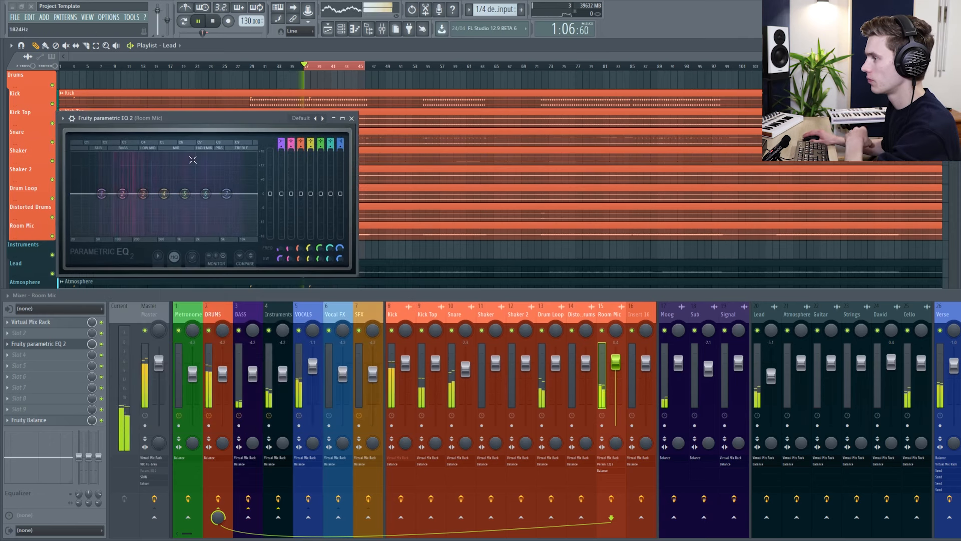
drag(124, 197, 101, 214)
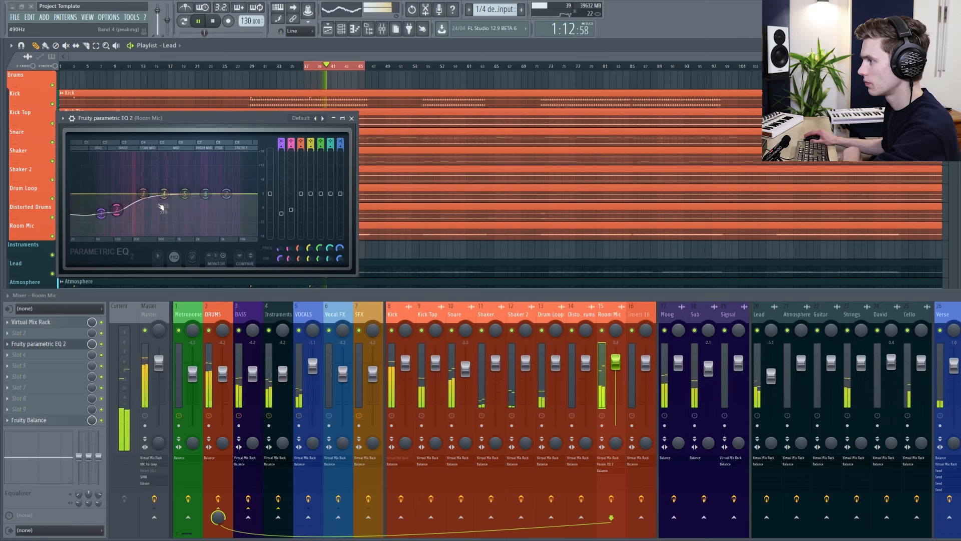
drag(226, 193, 192, 180)
Step: Raise the Room Mic fader to about 3.1 dB, toggle its EQ to compare the sound, and stop playback
drag(615, 358, 615, 350)
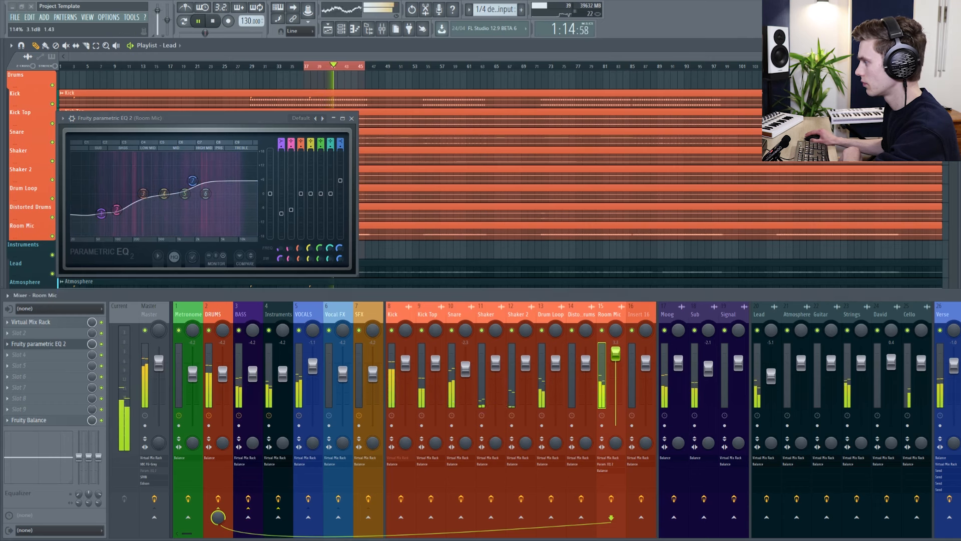
drag(192, 180, 192, 180)
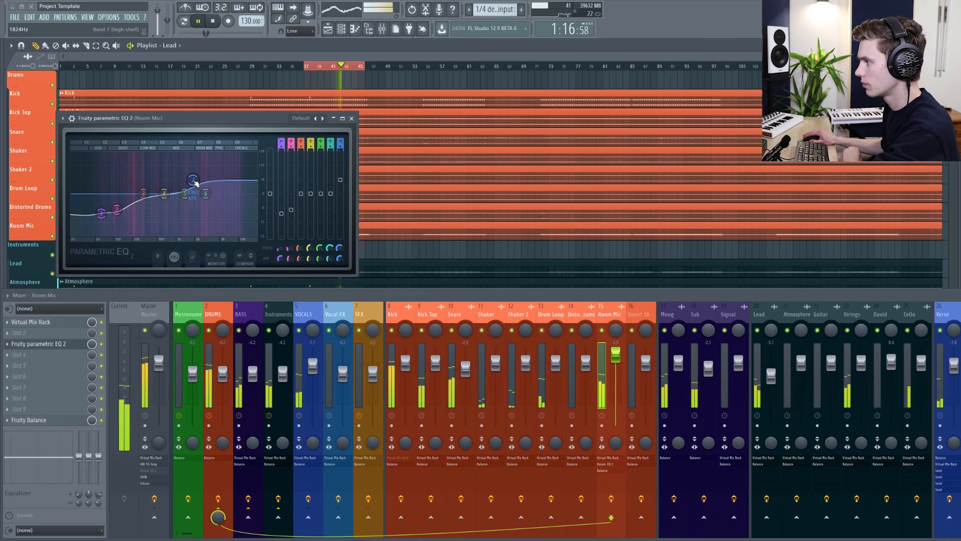
click(103, 345)
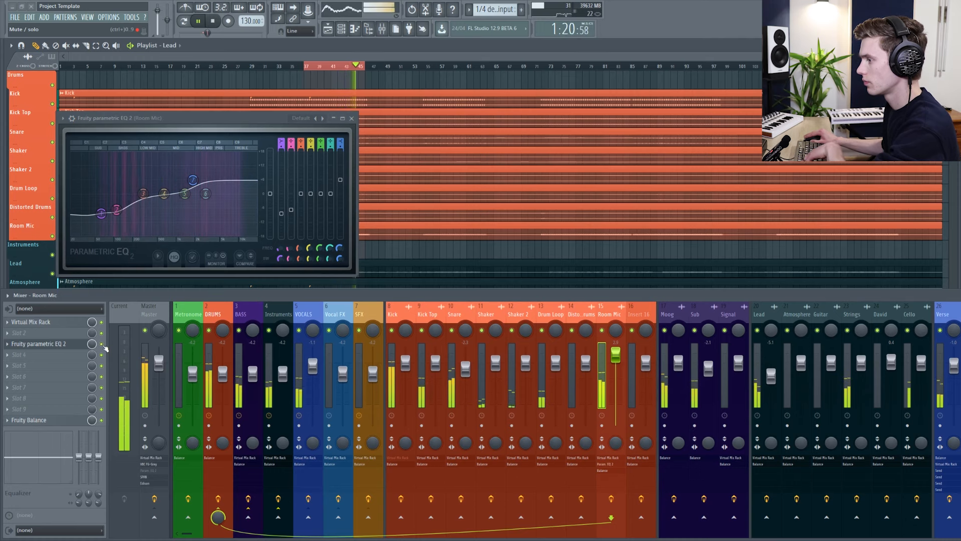
key(space)
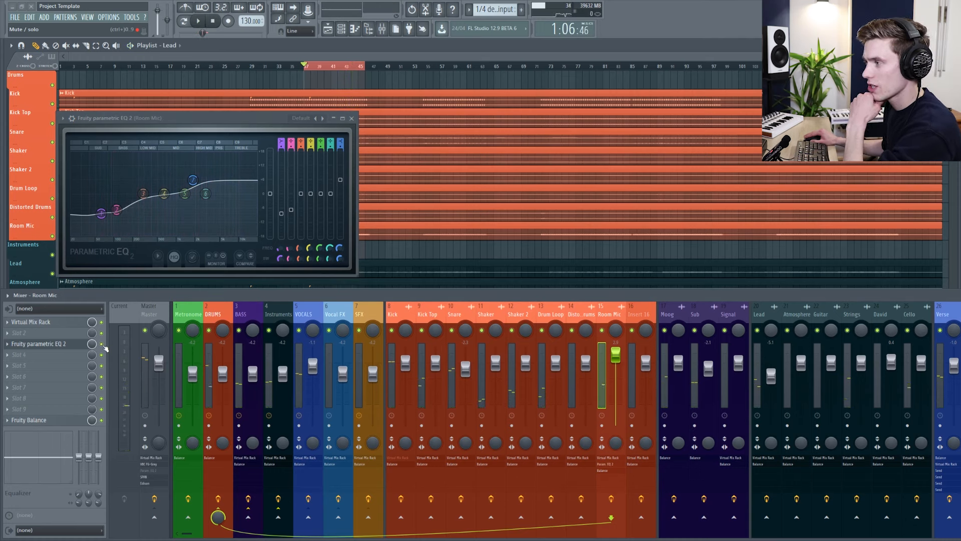